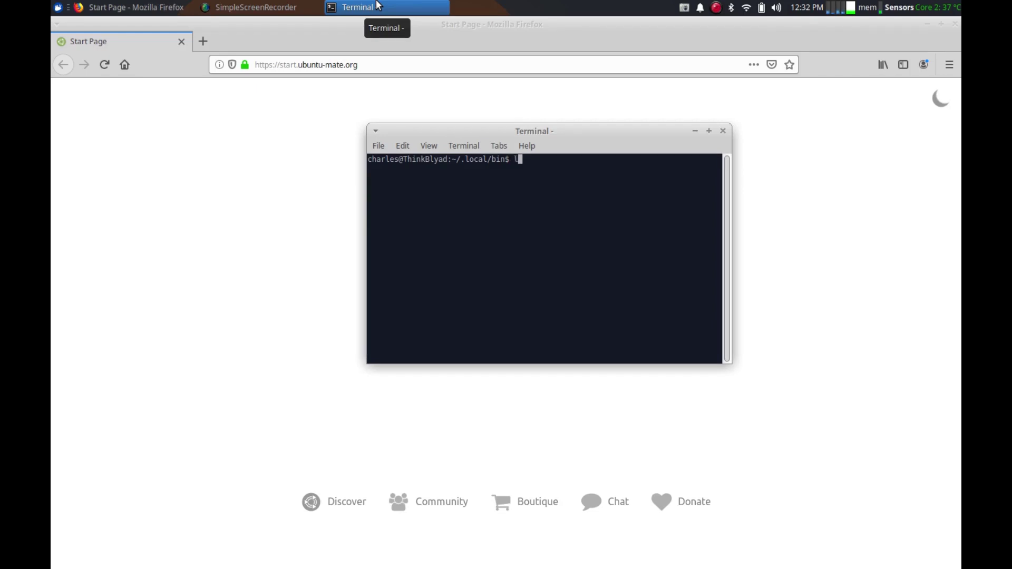
# Run lsusb to confirm the HL-340 USB-Serial adapter, then start a new Firefox tab.
pyautogui.press('Return')
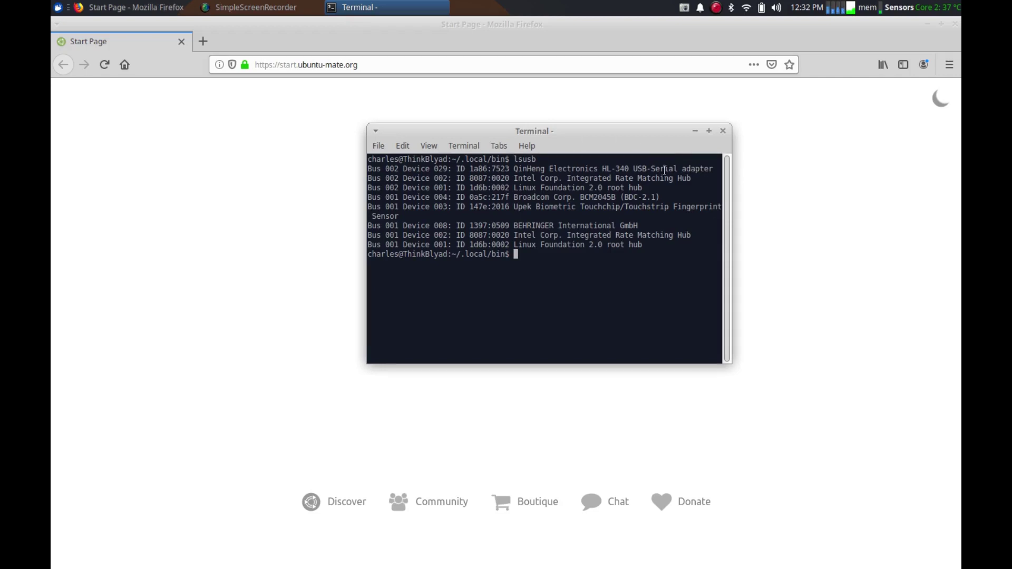
pyautogui.click(203, 42)
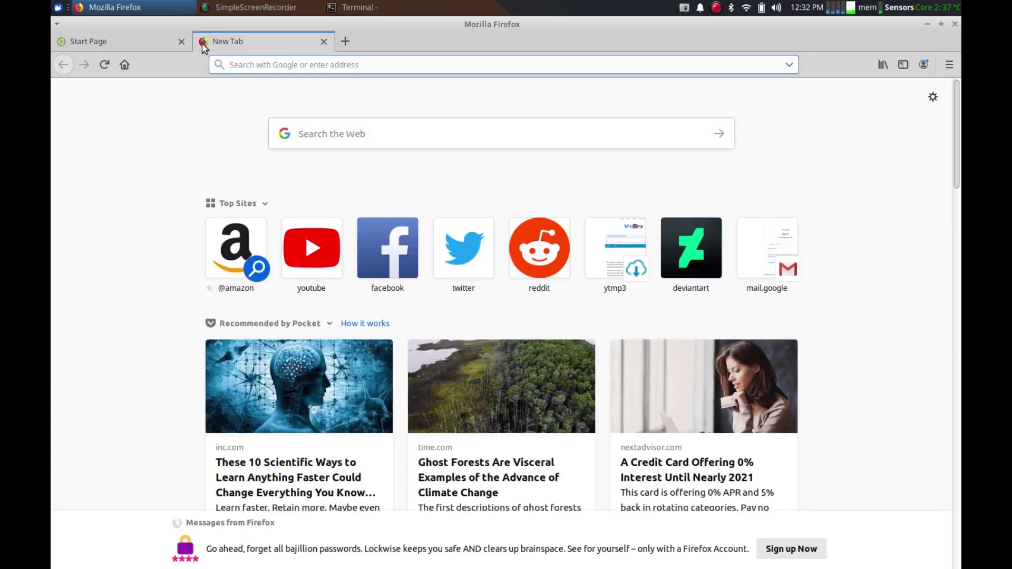
# Upload the hiclipartcom-id_mrhxa penguin image to vectorizer.io to get its SVG.
pyautogui.write('vec')
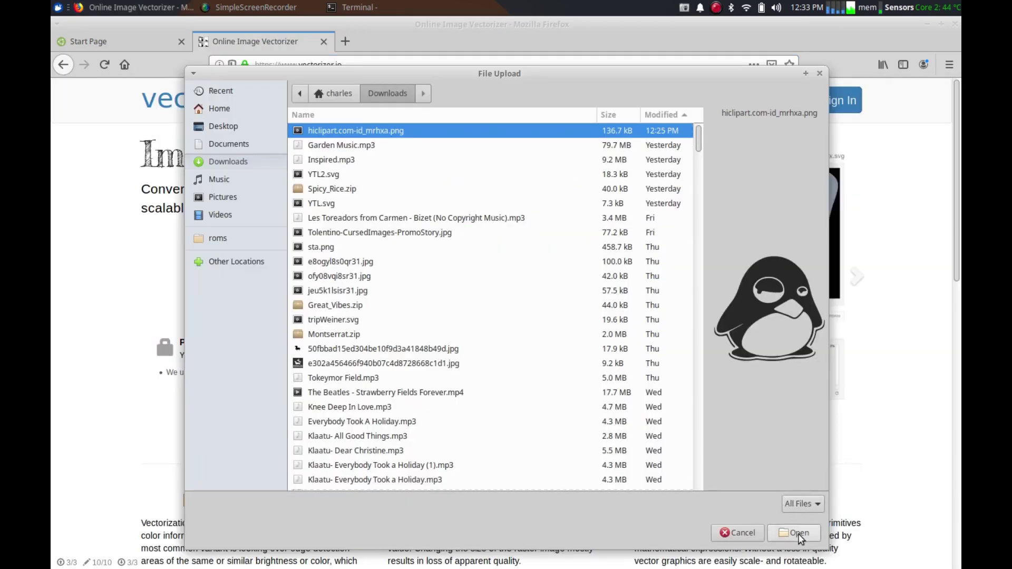
pyautogui.click(801, 534)
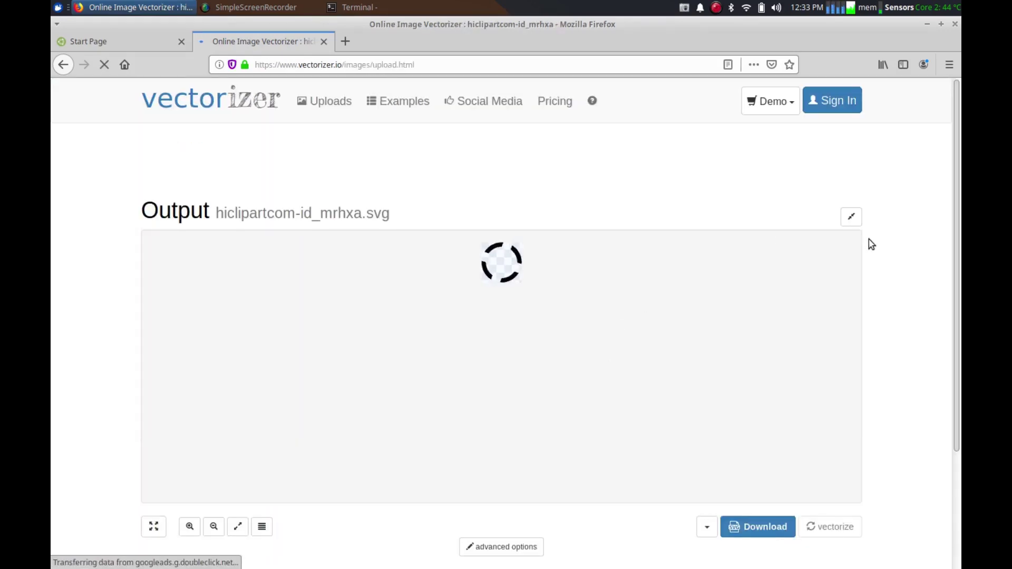
pyautogui.scroll(-5, 868, 239)
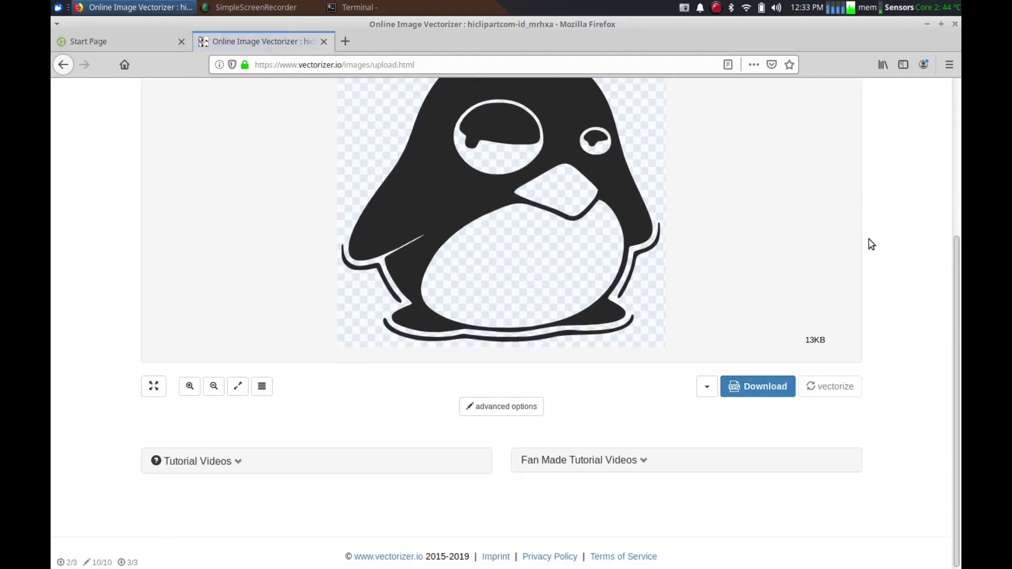
# Set Max Colors to 2 (Black & White), keep Min Area at 5 px², and set Blur to 5%.
pyautogui.click(511, 414)
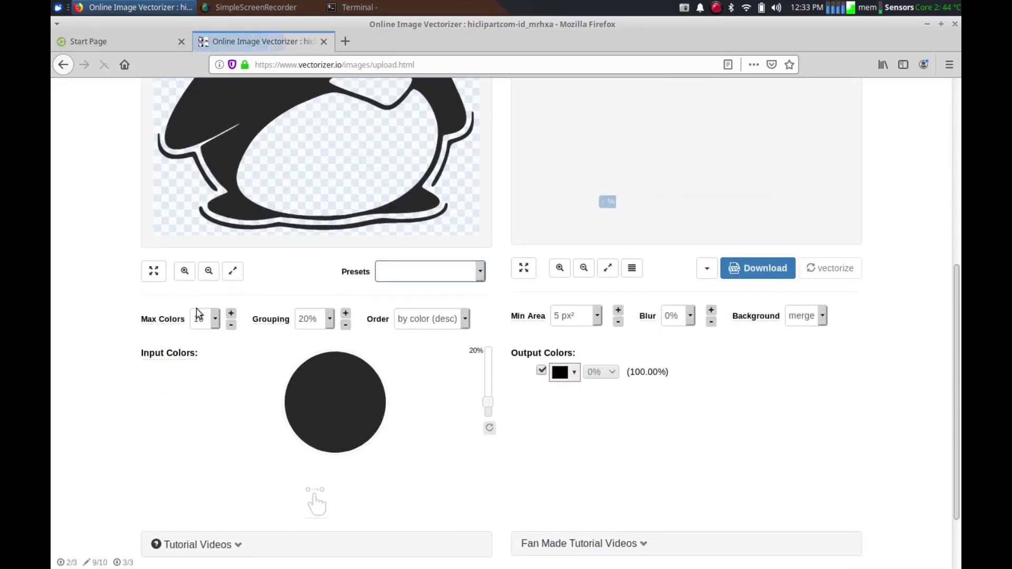
pyautogui.click(215, 318)
pyautogui.click(214, 340)
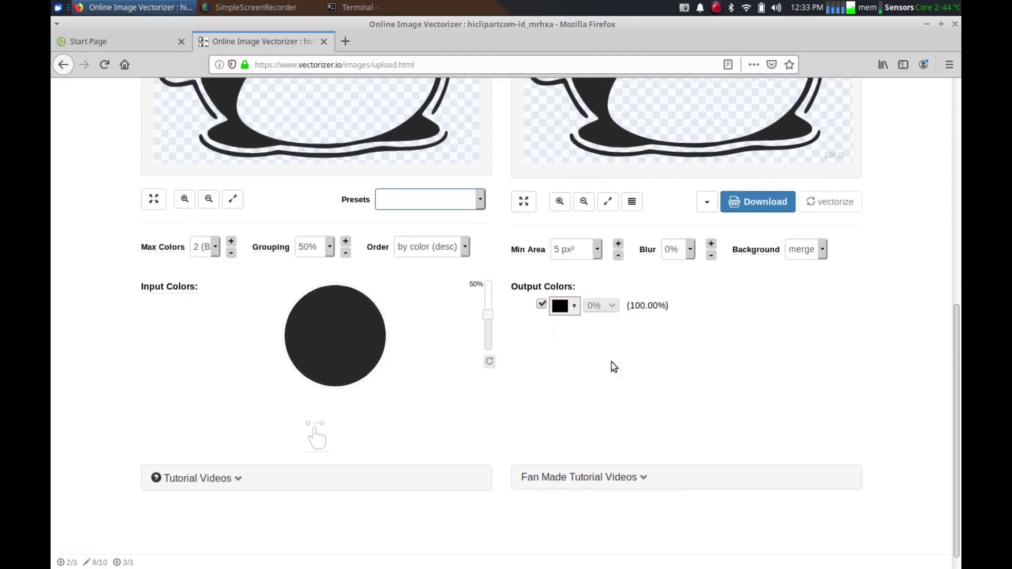
pyautogui.scroll(1, 627, 377)
pyautogui.moveTo(677, 306); pyautogui.dragTo(669, 293)
pyautogui.click(586, 250)
pyautogui.click(586, 250)
pyautogui.click(585, 250)
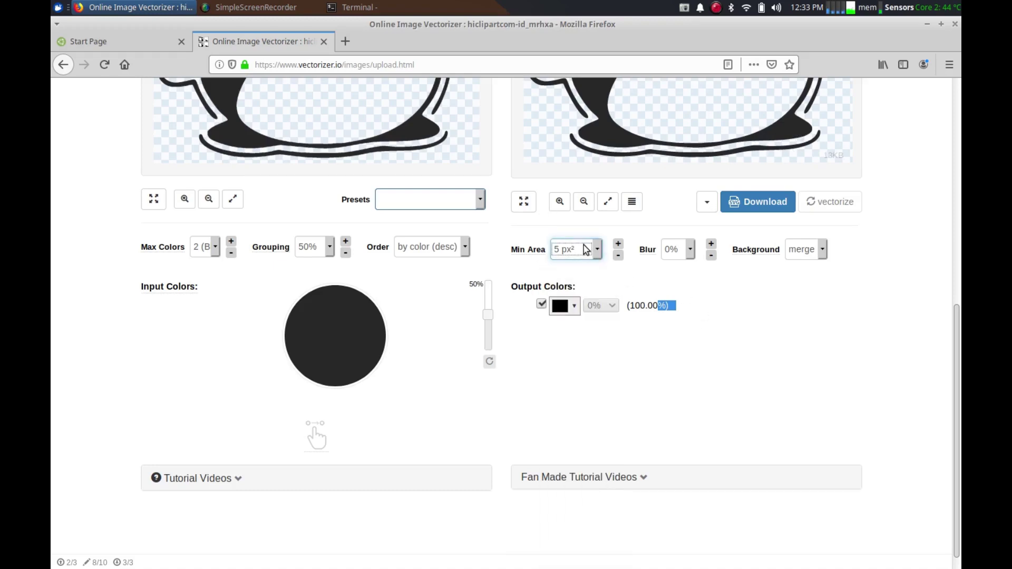
pyautogui.click(676, 251)
pyautogui.click(681, 364)
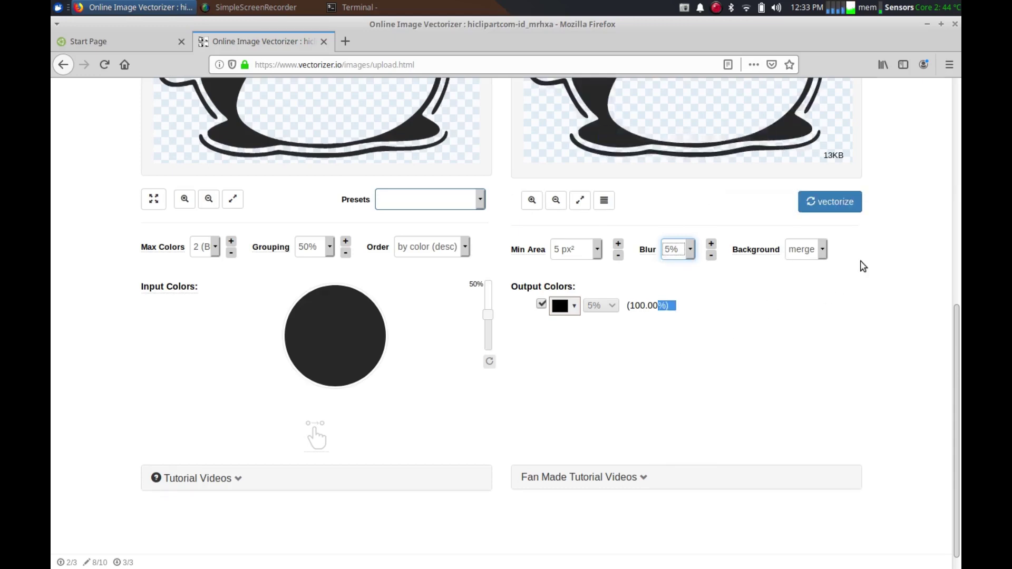
pyautogui.scroll(3, 858, 266)
# Re-vectorize the penguin with the new settings and zoom in to inspect its edges.
pyautogui.click(827, 345)
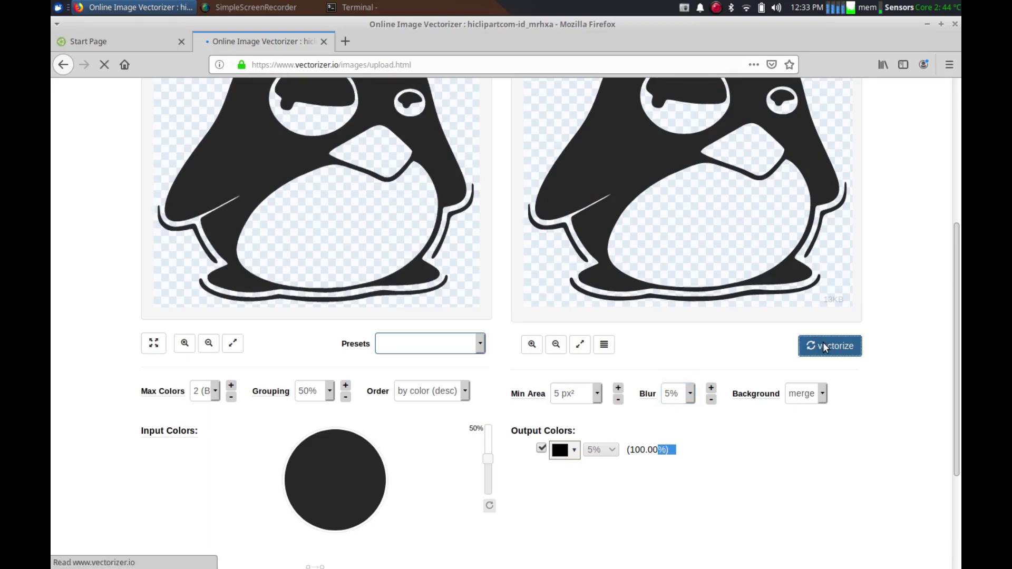
pyautogui.scroll(-3, 802, 334)
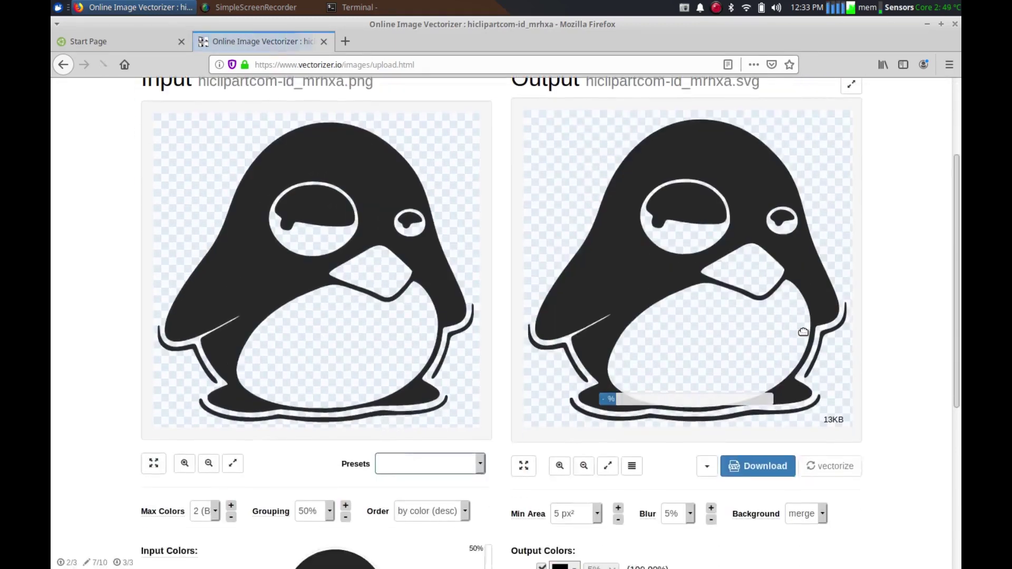
pyautogui.click(559, 454)
pyautogui.click(559, 454)
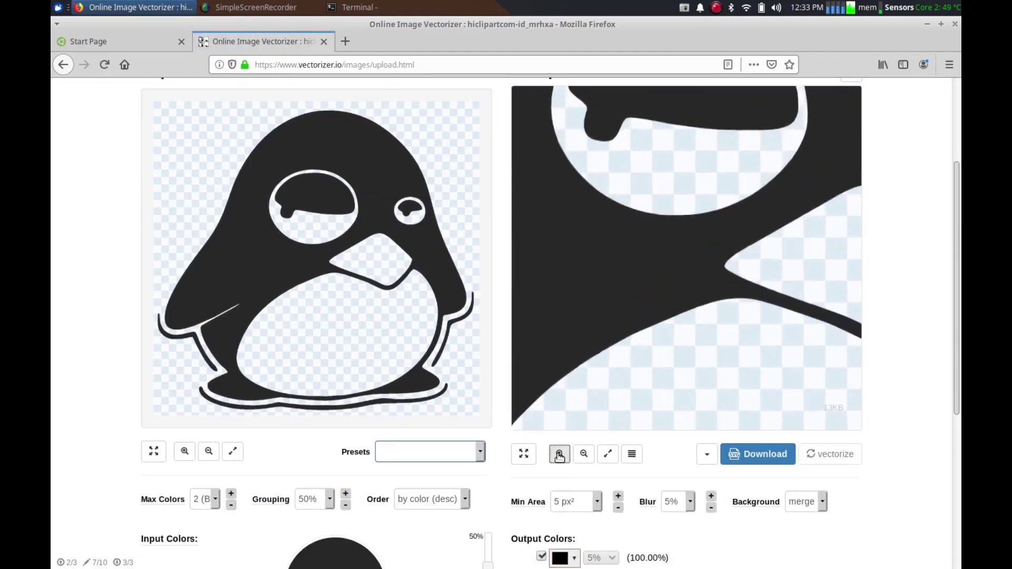
pyautogui.click(559, 454)
pyautogui.moveTo(714, 275)
pyautogui.mouseDown()
pyautogui.moveTo(542, 350)
pyautogui.moveTo(681, 364)
pyautogui.moveTo(768, 305)
pyautogui.moveTo(924, 329)
pyautogui.moveTo(705, 293)
pyautogui.mouseUp()
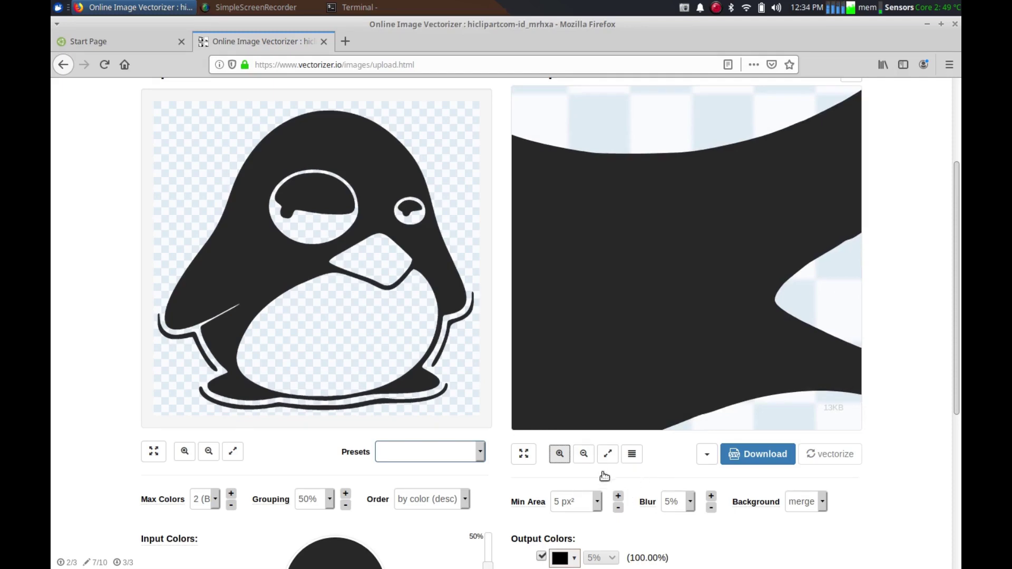
pyautogui.click(582, 454)
pyautogui.click(582, 454)
pyautogui.click(582, 454)
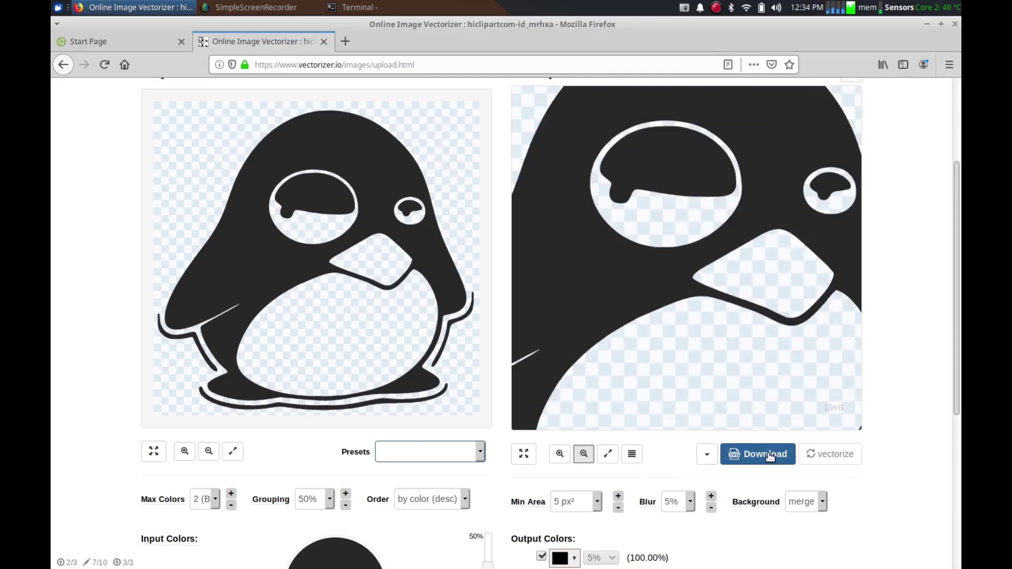
# Download and save hiclipartcom-id_mrhxa.svg, then return to the Terminal.
pyautogui.click(769, 455)
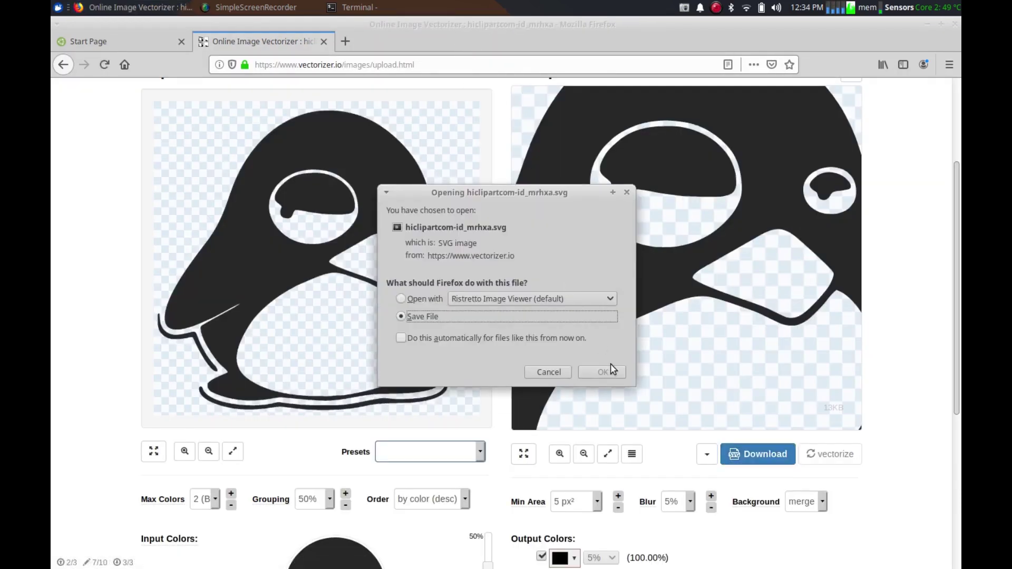
pyautogui.click(606, 370)
pyautogui.click(371, 7)
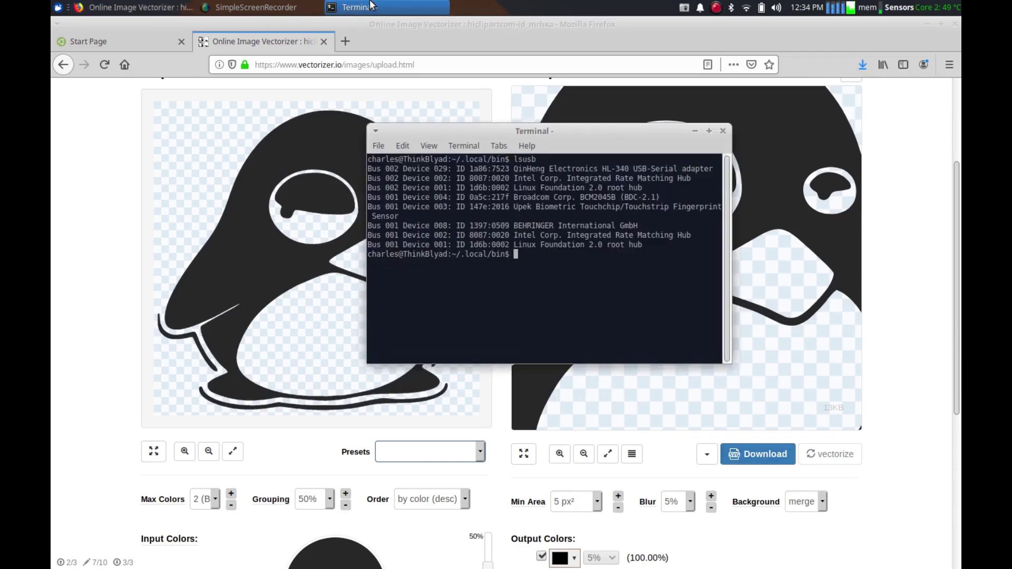
# Relaunch Inkcut with ./inkcut from the terminal history and maximize its window.
pyautogui.press('Up')
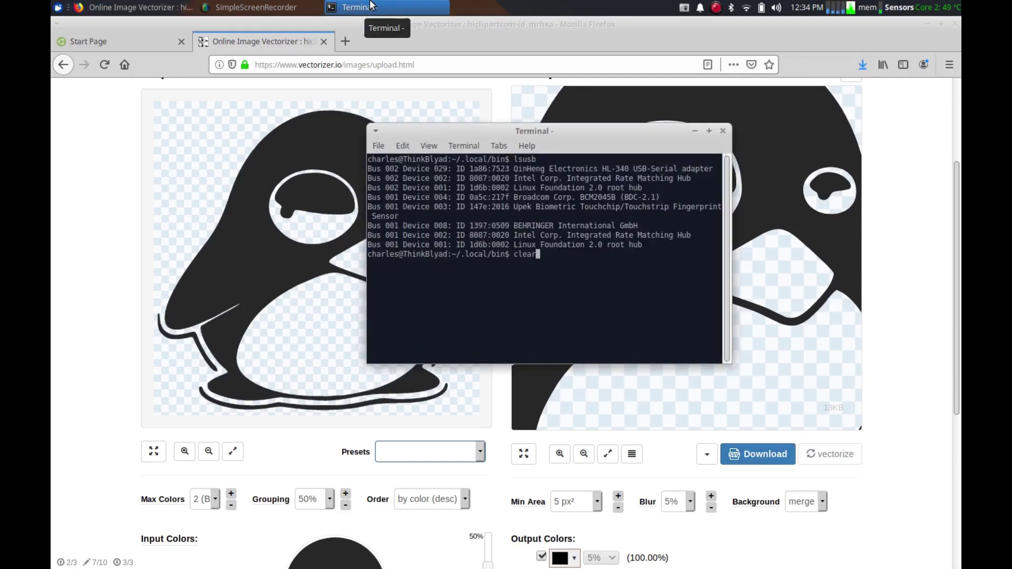
pyautogui.press('Up')
pyautogui.press('Return')
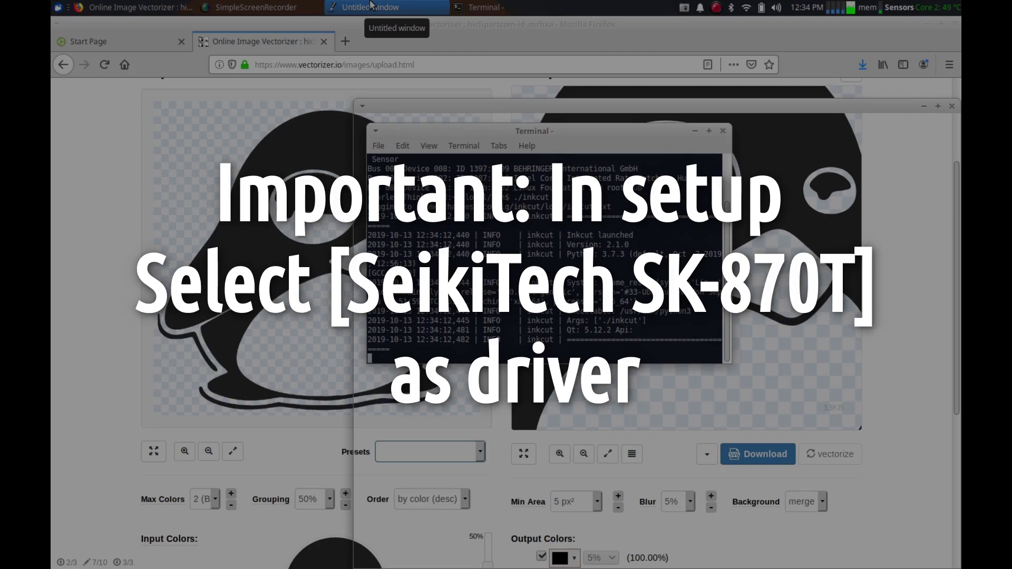
pyautogui.click(370, 6)
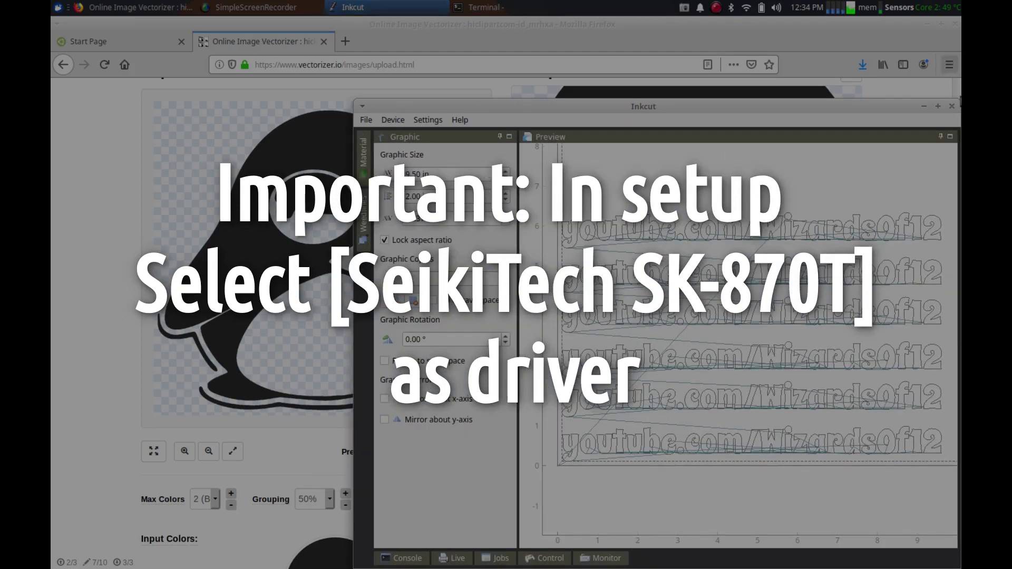
pyautogui.click(937, 106)
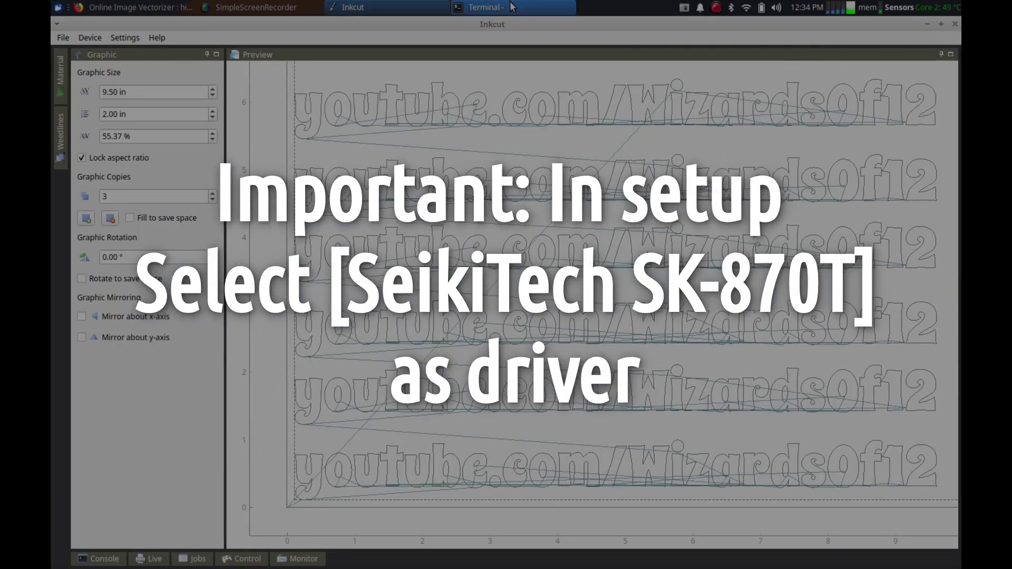
# Close the old lettering job and pick hiclipartcom-id_mrhxa.svg from Recent files.
pyautogui.click(62, 37)
pyautogui.click(80, 83)
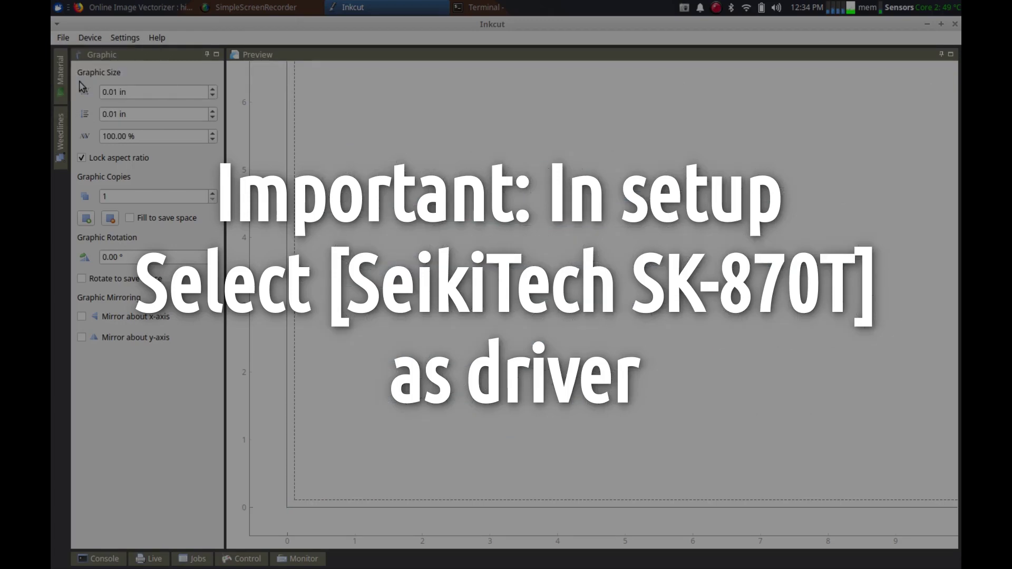
pyautogui.click(62, 38)
pyautogui.click(82, 53)
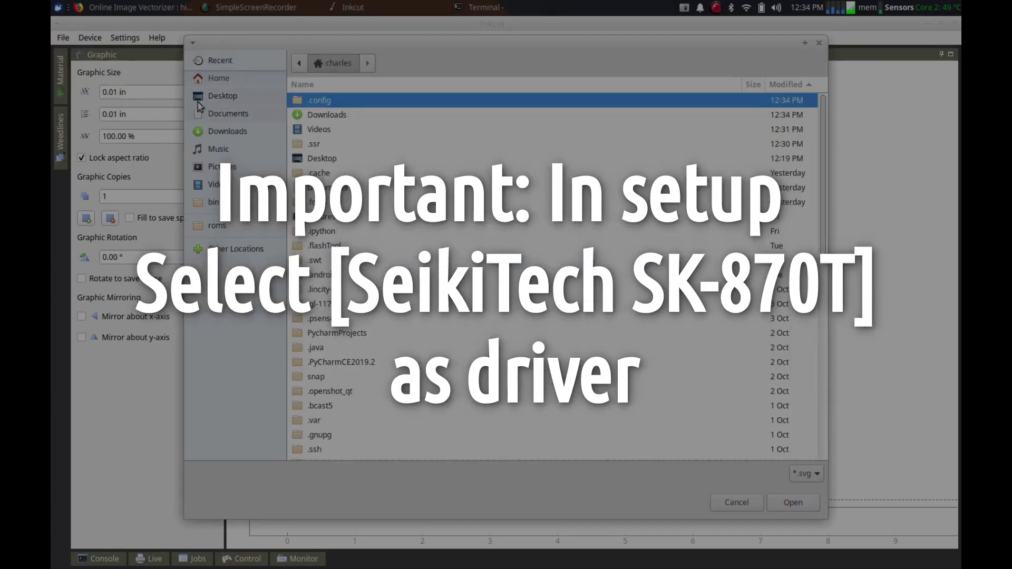
pyautogui.click(216, 59)
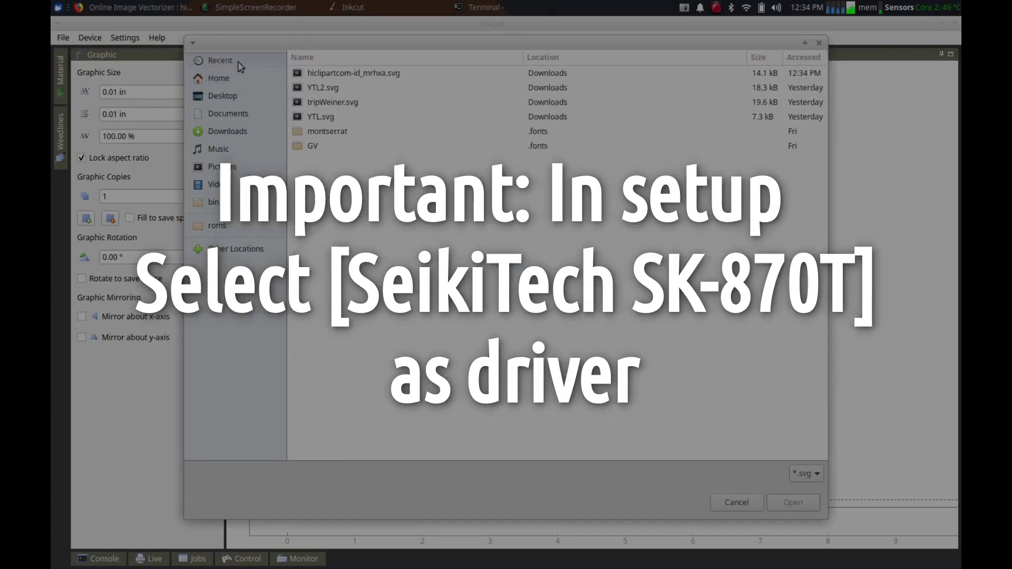
pyautogui.click(351, 73)
# Load the penguin SVG and shrink it to 2.24 in wide by 2.12 in tall (12.99%).
pyautogui.click(789, 502)
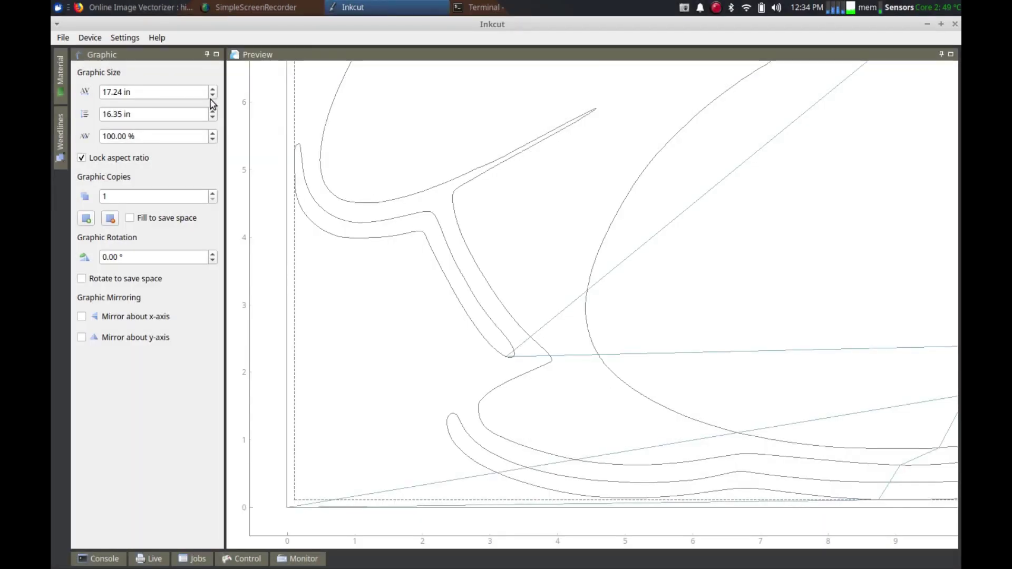
pyautogui.moveTo(212, 96); pyautogui.dragTo(211, 96)
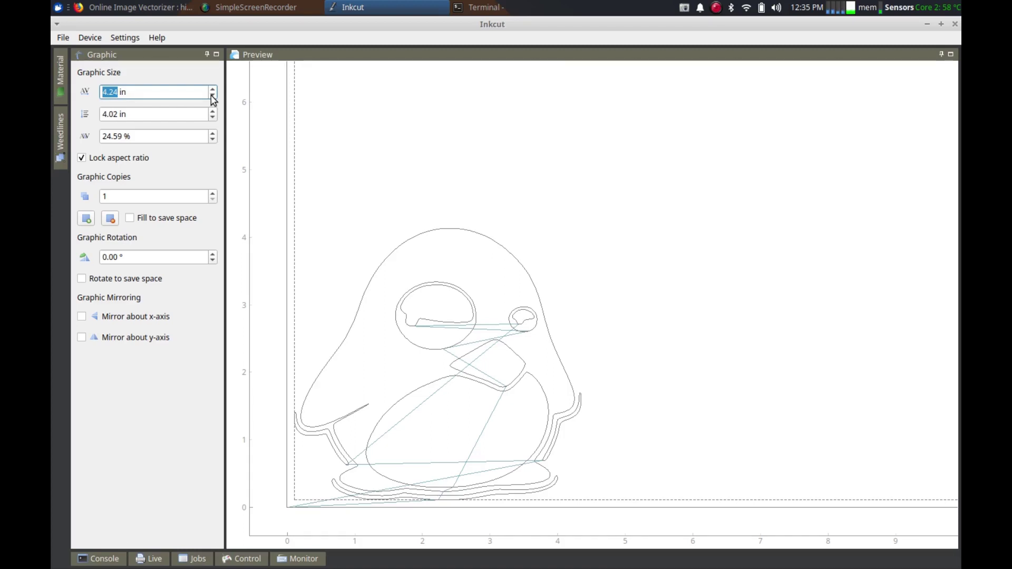
pyautogui.doubleClick(212, 96)
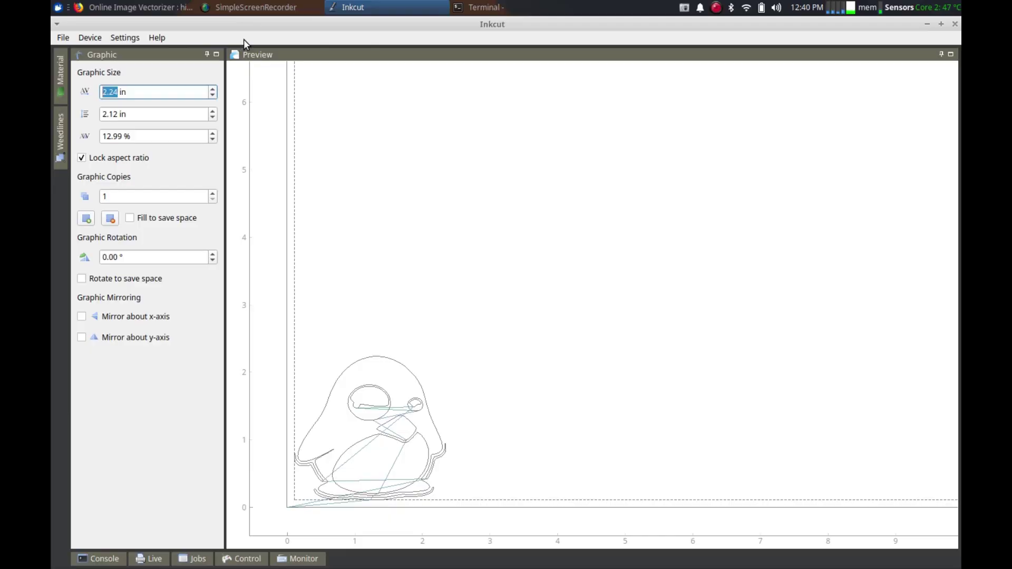
pyautogui.click(96, 40)
# Send the penguin job to the cutter, dismiss the USB port permission error, and switch to Terminal.
pyautogui.click(118, 68)
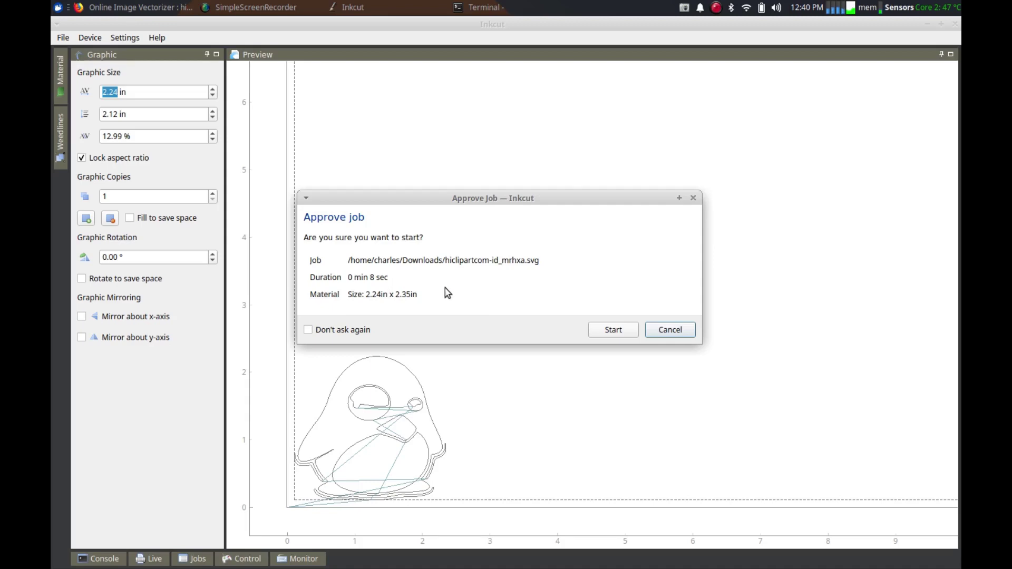
pyautogui.click(611, 330)
pyautogui.press('Return')
pyautogui.hotkey('alt', 'Tab')
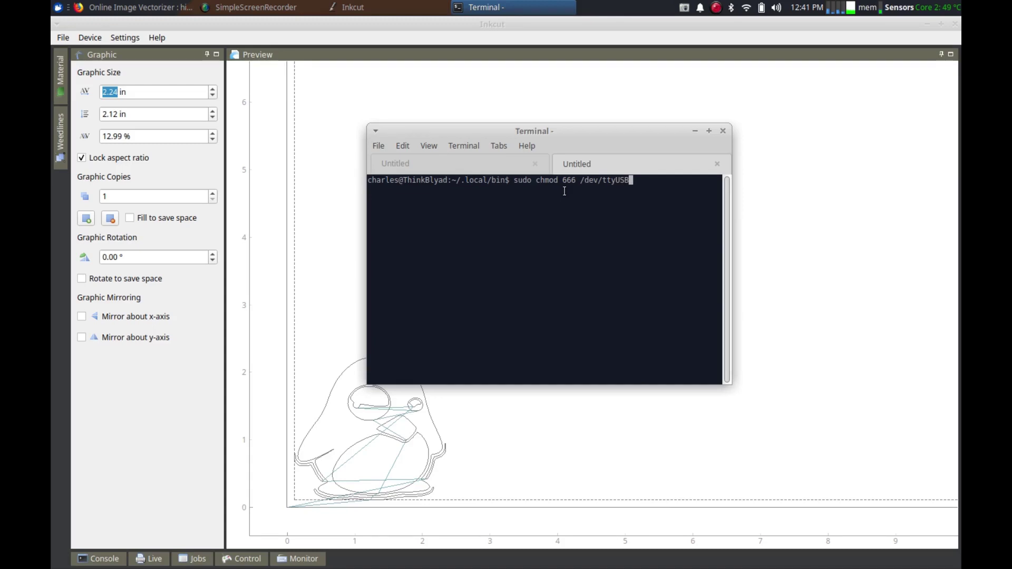
# Check the inkcut error log, run sudo chmod 666 /dev/ttyUSB0, and return to Inkcut.
pyautogui.click(490, 164)
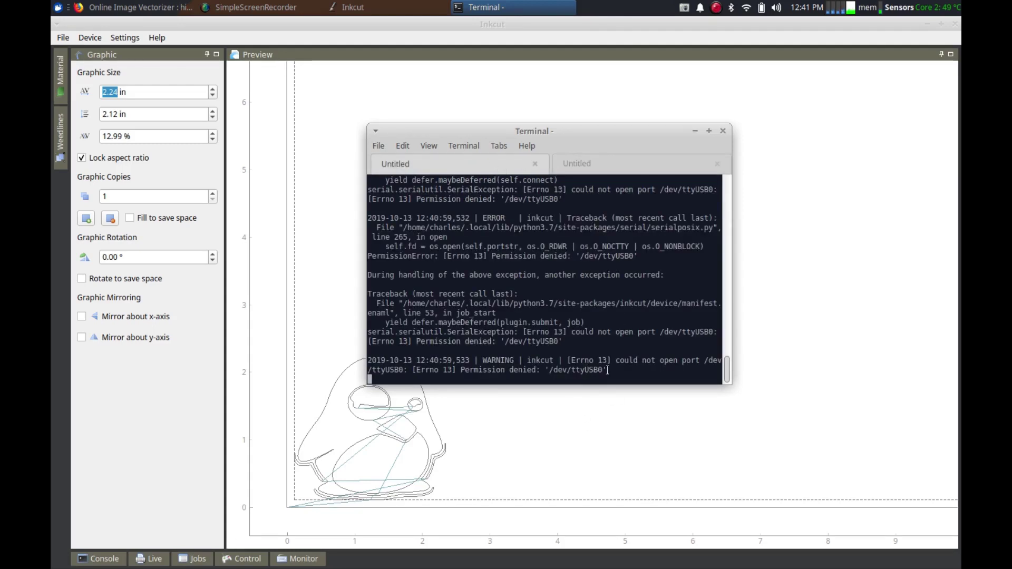
pyautogui.click(590, 164)
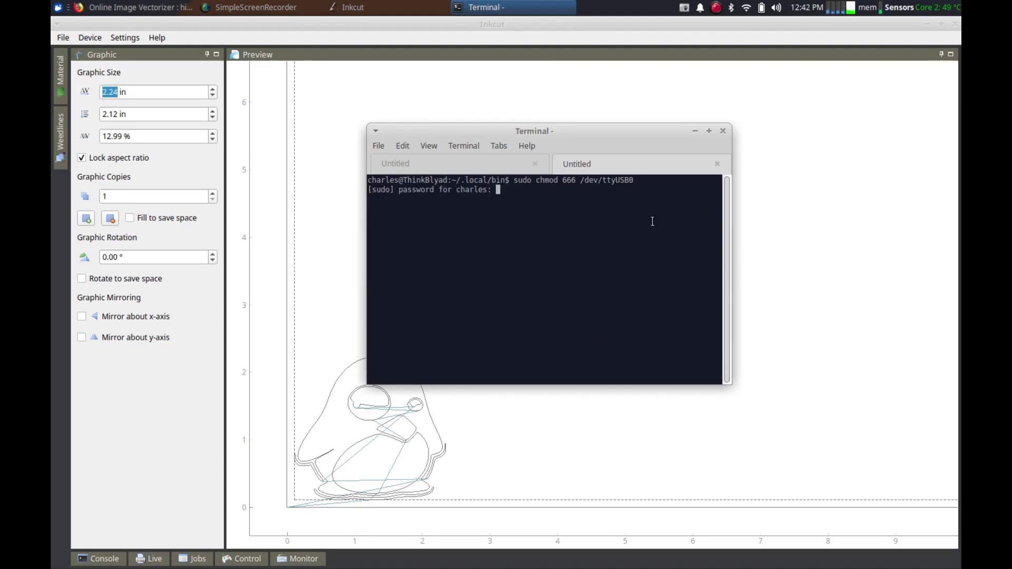
pyautogui.click(548, 31)
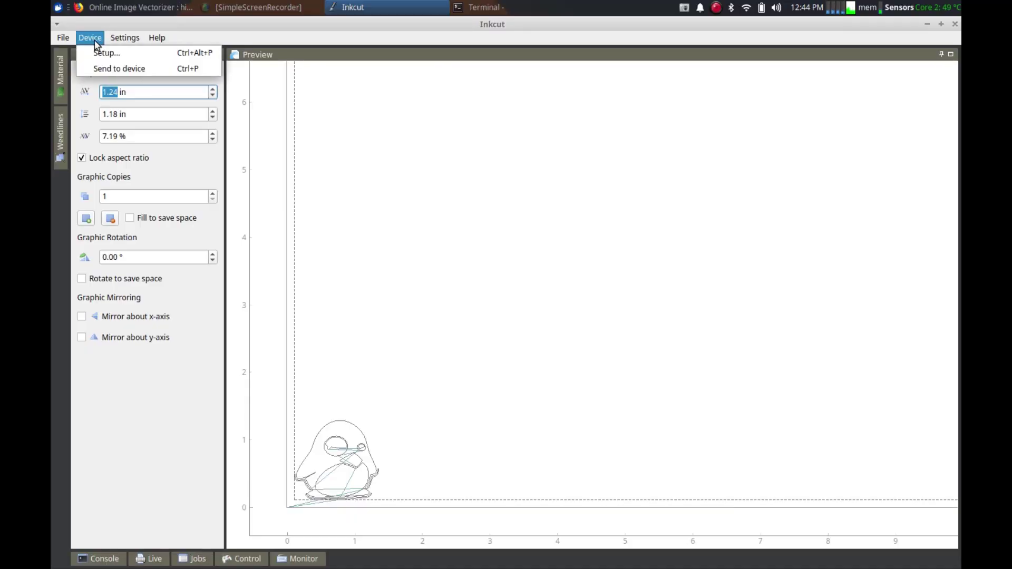
# Send the 1.24 in by 1.18 in penguin to the cutter via Device > Send to device.
pyautogui.click(110, 70)
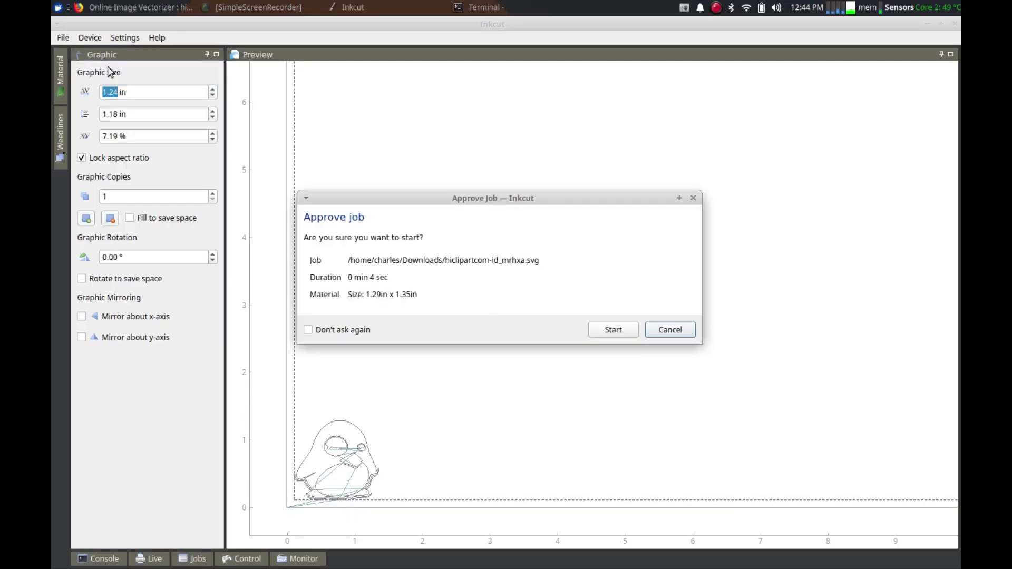